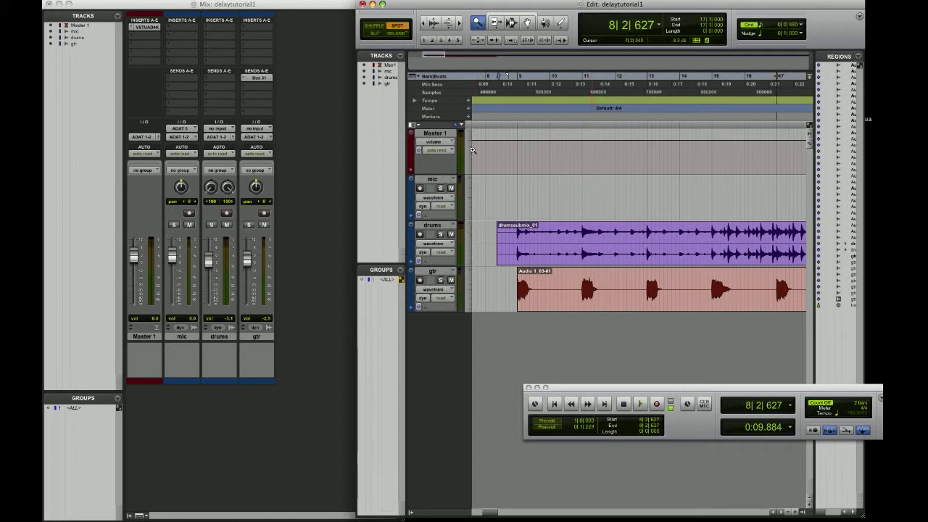
Step: Point out the gtr and drums tracks and listen to their dry playback from just before bar 9
click(263, 346)
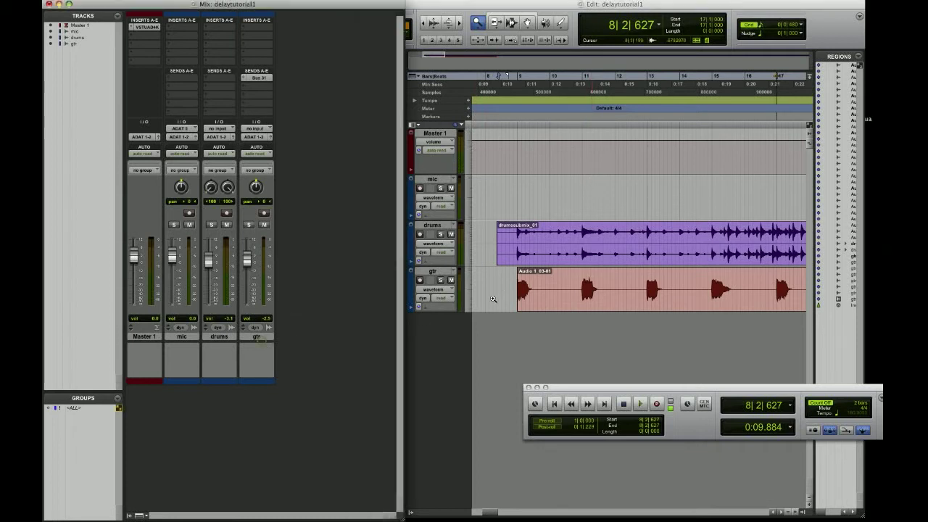
click(435, 274)
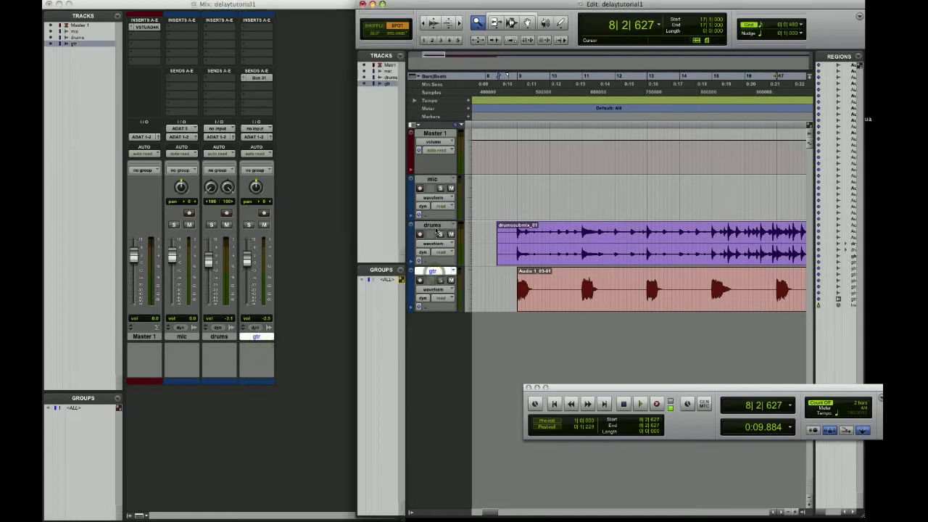
click(433, 225)
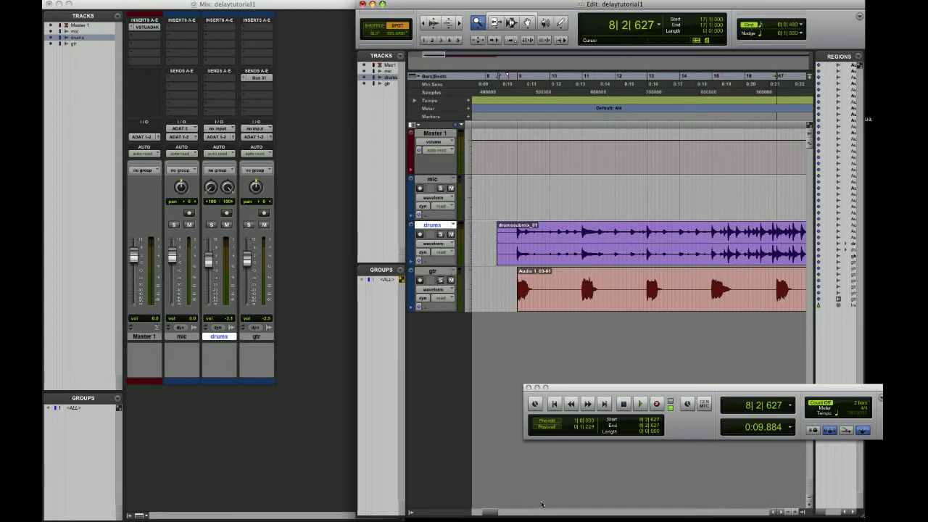
mouse_move(478, 514)
mouse_down()
mouse_move(489, 516)
mouse_move(478, 514)
mouse_up()
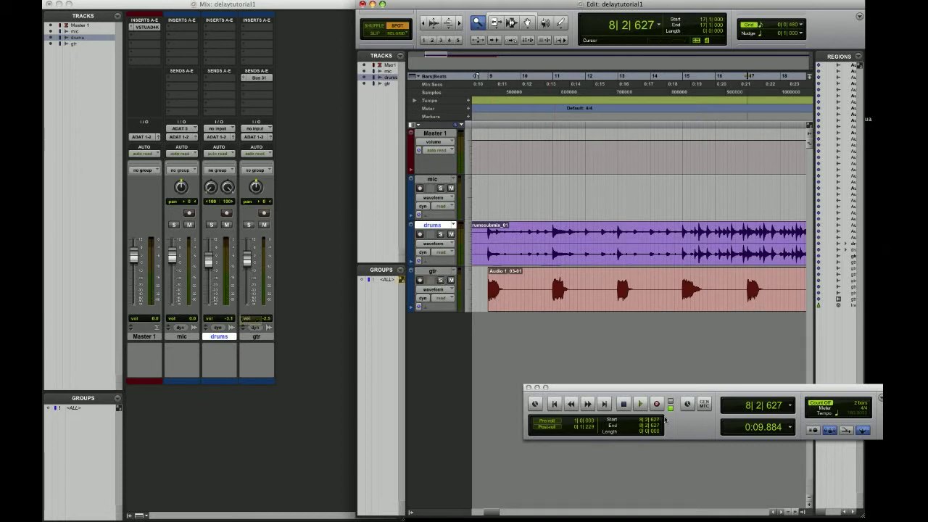
click(642, 406)
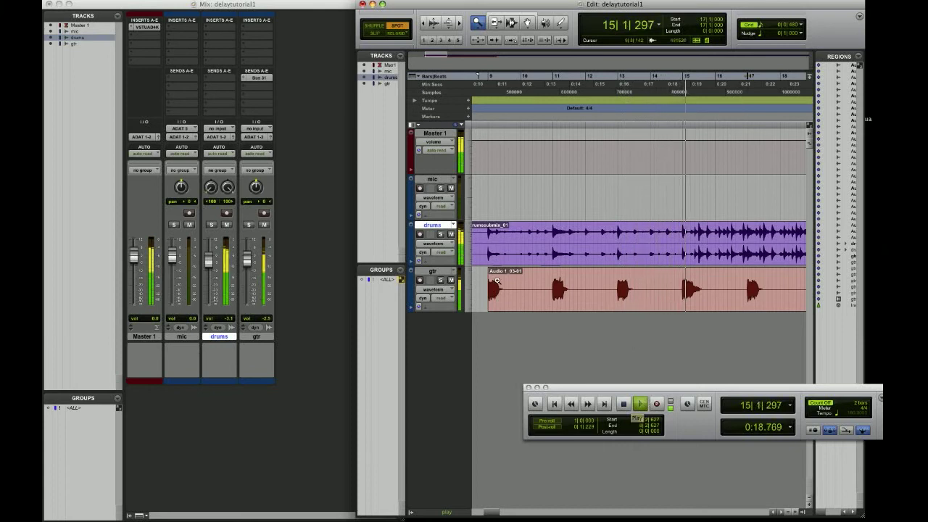
click(624, 405)
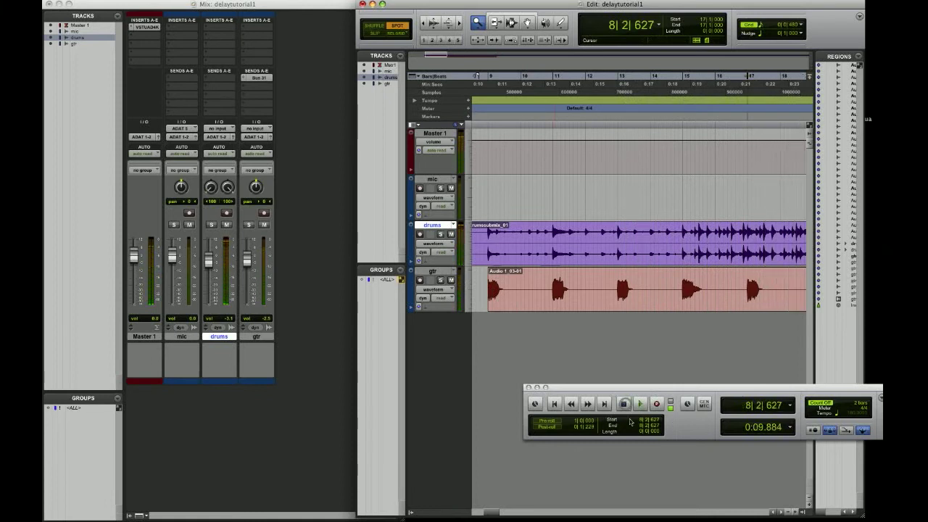
Step: Add one new mono Aux Input track to the session from the mixer
click(201, 5)
click(201, 1)
click(196, 6)
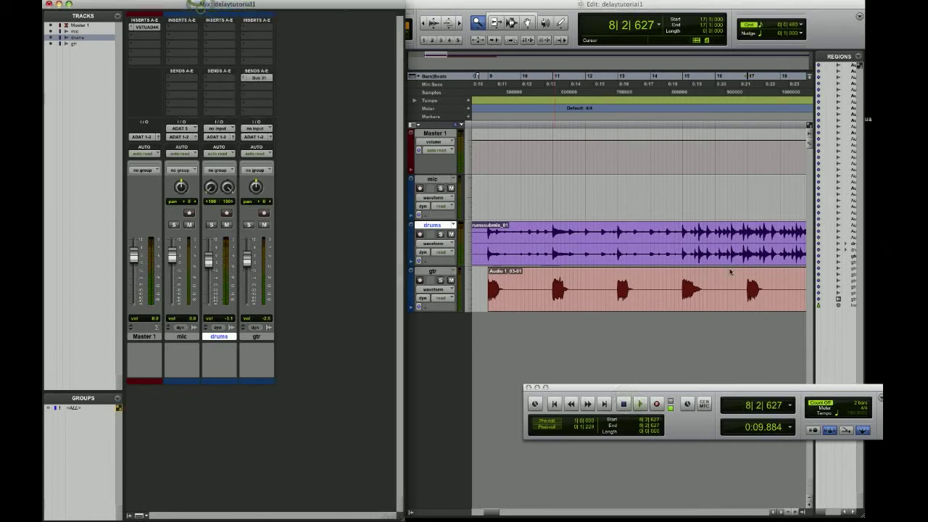
click(518, 178)
click(513, 188)
click(619, 198)
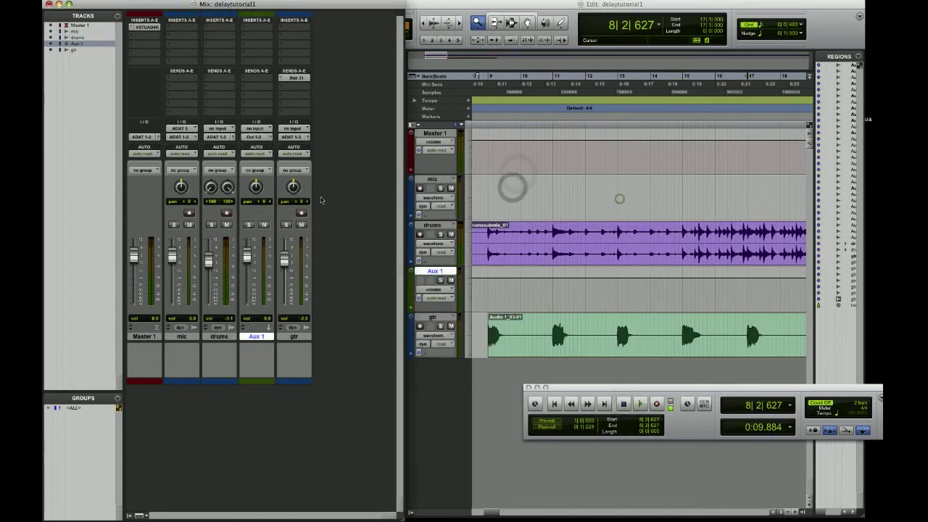
Step: Insert the Extra Long Delay II plug-in on the Aux 1 track and move that track after gtr
click(260, 29)
mouse_move(304, 42)
mouse_move(357, 74)
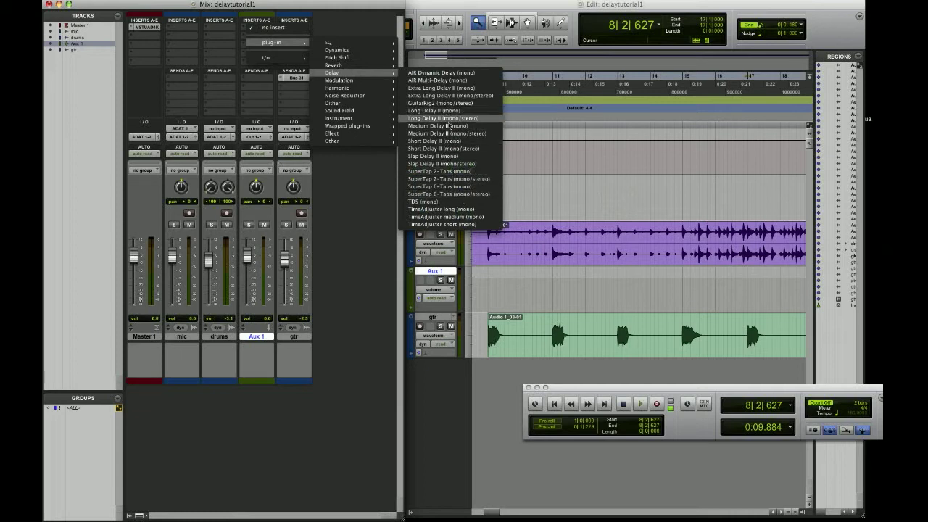
click(465, 88)
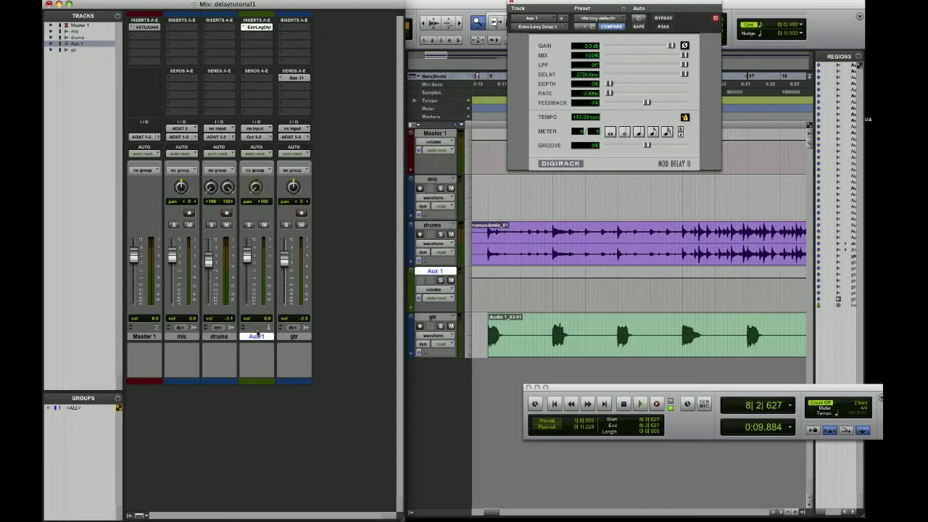
drag(259, 335, 294, 336)
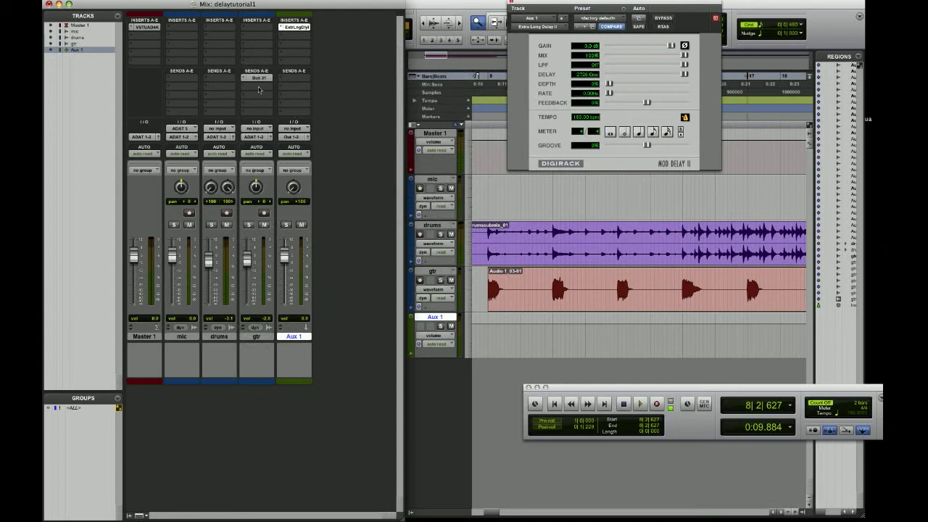
Step: Assign the gtr track's first send to Bus 31 (Mono) and set the Aux 1 input to Bus 31 (Mono)
drag(243, 82, 259, 54)
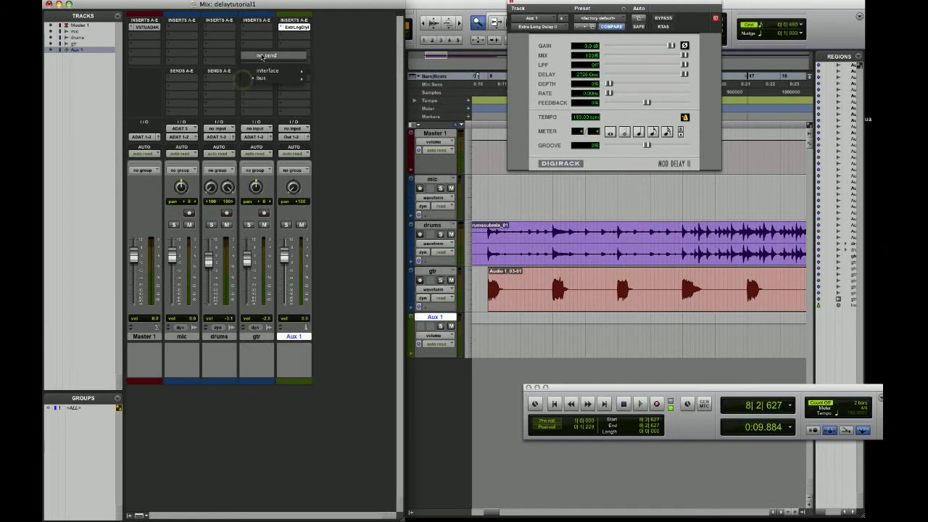
click(262, 79)
mouse_move(274, 101)
click(373, 448)
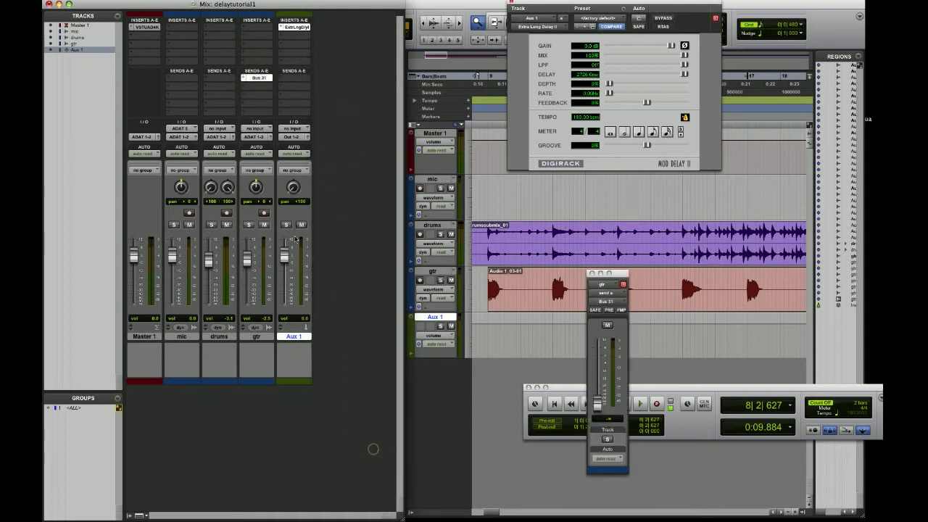
click(293, 128)
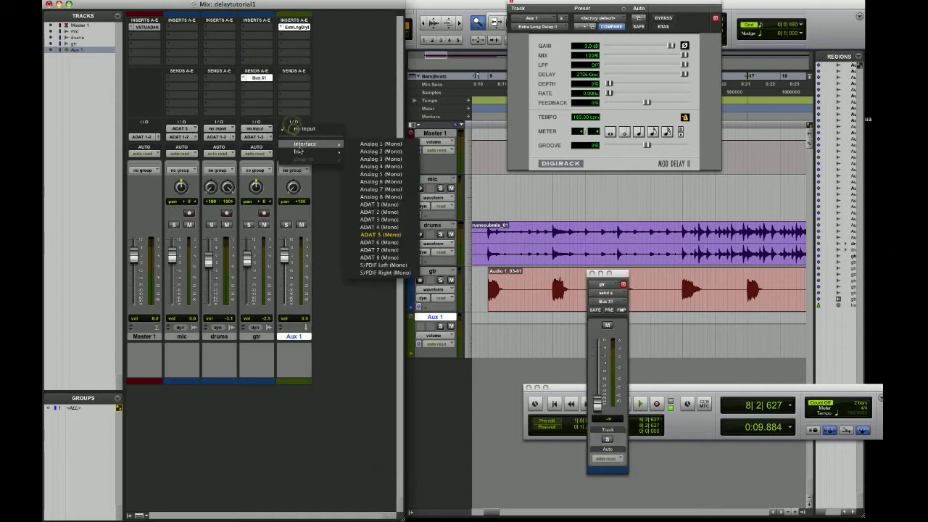
mouse_move(311, 156)
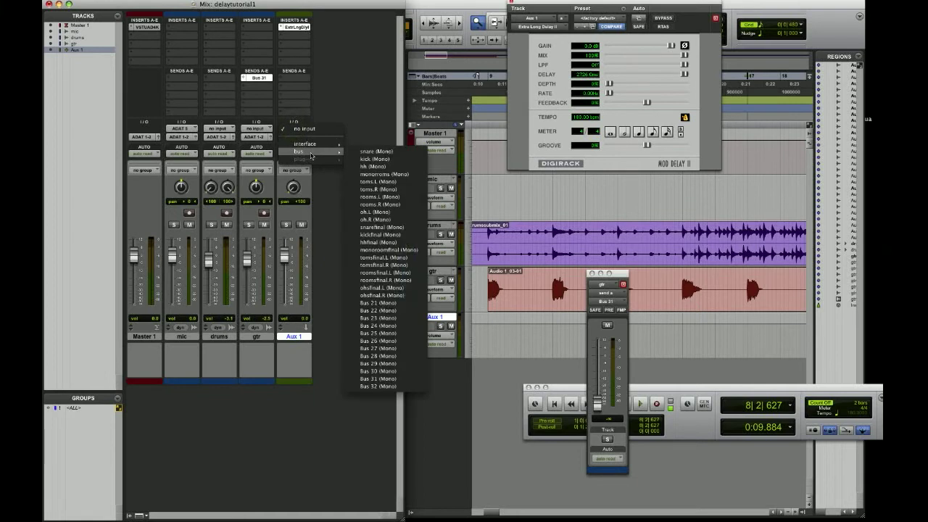
click(384, 380)
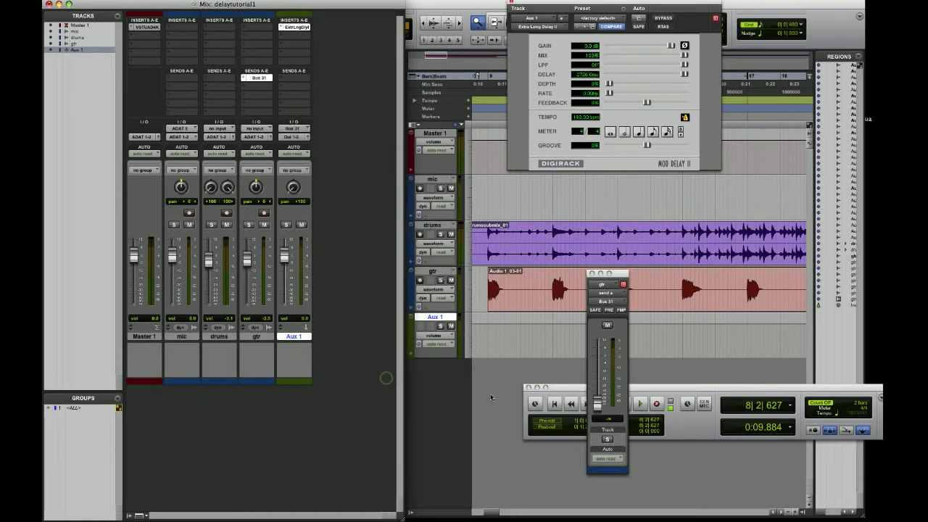
Step: Raise the gtr track's Bus 31 send level to about -5.8 dB and test it with a short playback
click(258, 78)
click(258, 78)
drag(597, 400, 605, 368)
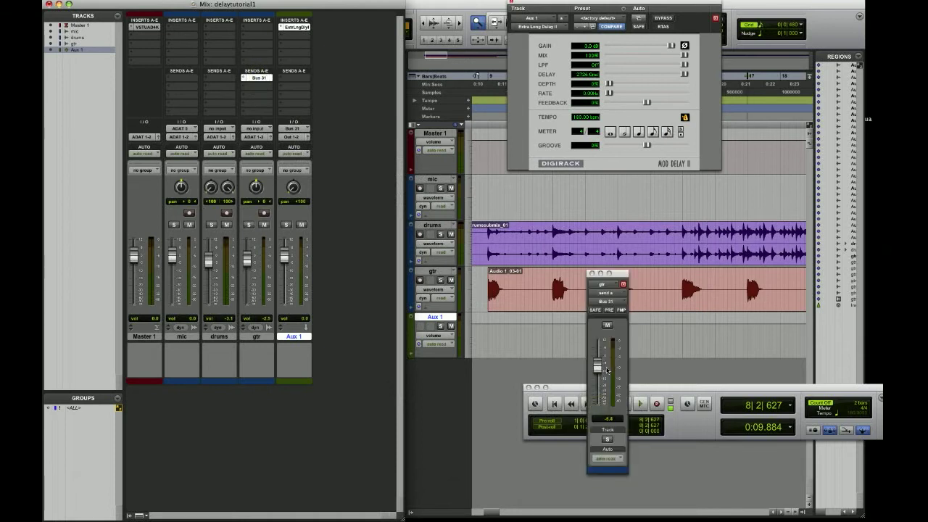
click(671, 403)
click(640, 403)
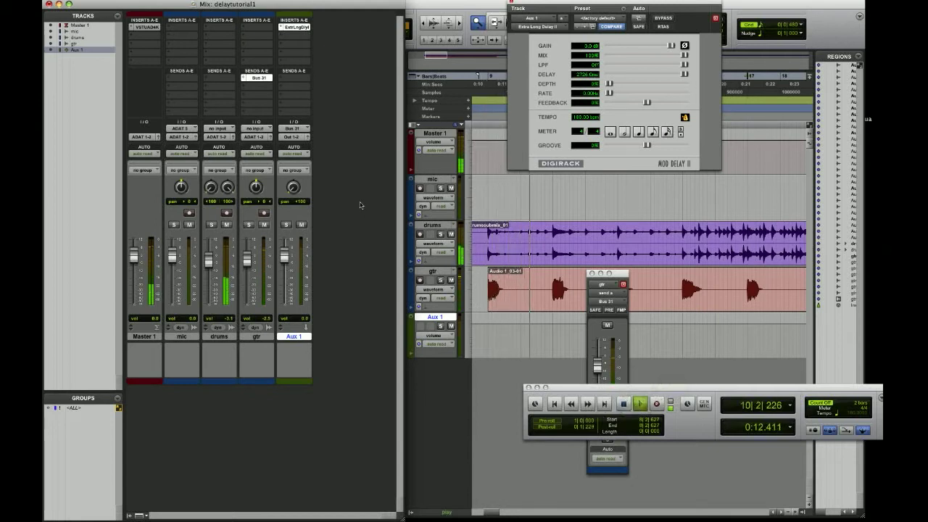
key(space)
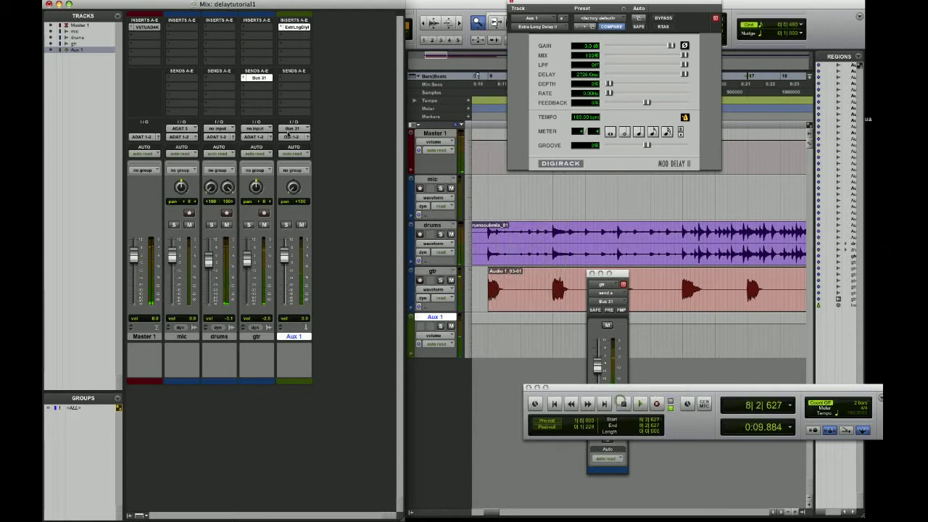
Step: Set the Aux 1 output to ADAT 1-2 and play the session to check the delay return
click(295, 137)
click(381, 224)
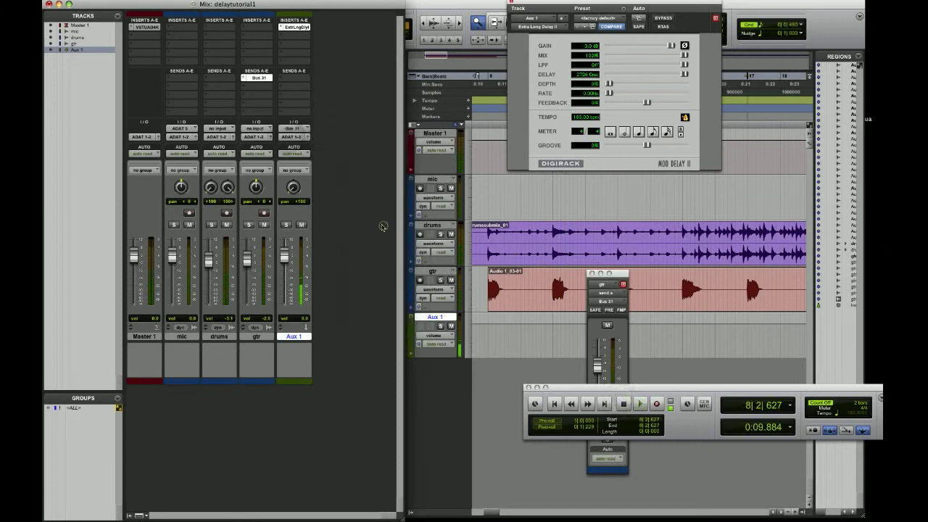
click(637, 405)
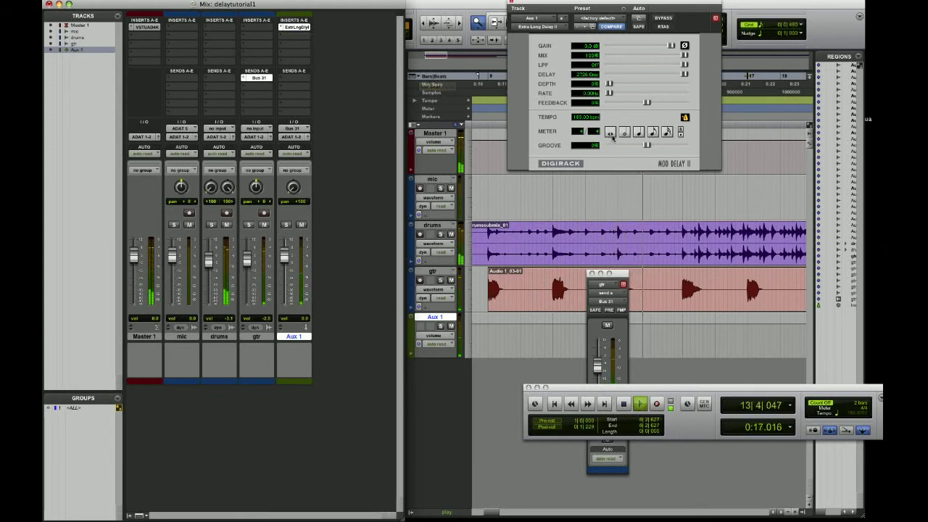
click(639, 403)
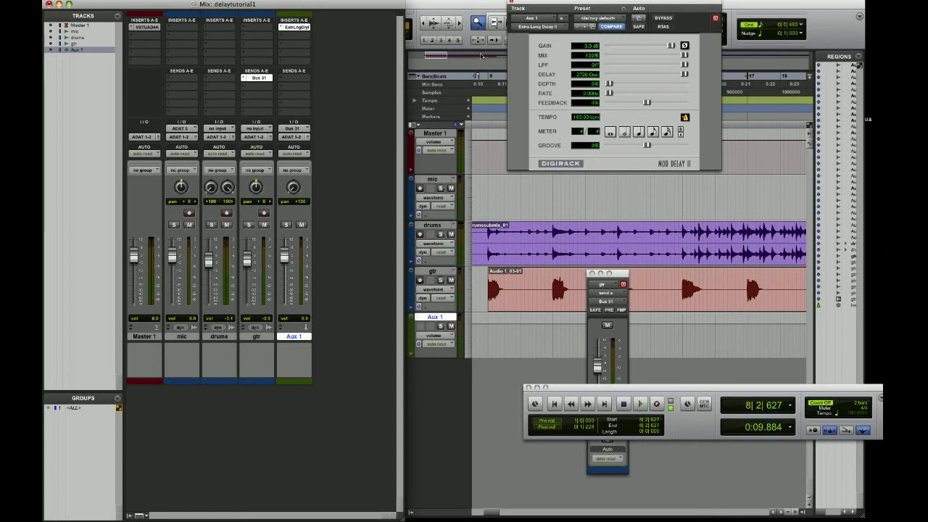
Step: Set the delay to a whole note and audition it, moving the plug-in window clear of the waveforms
click(485, 13)
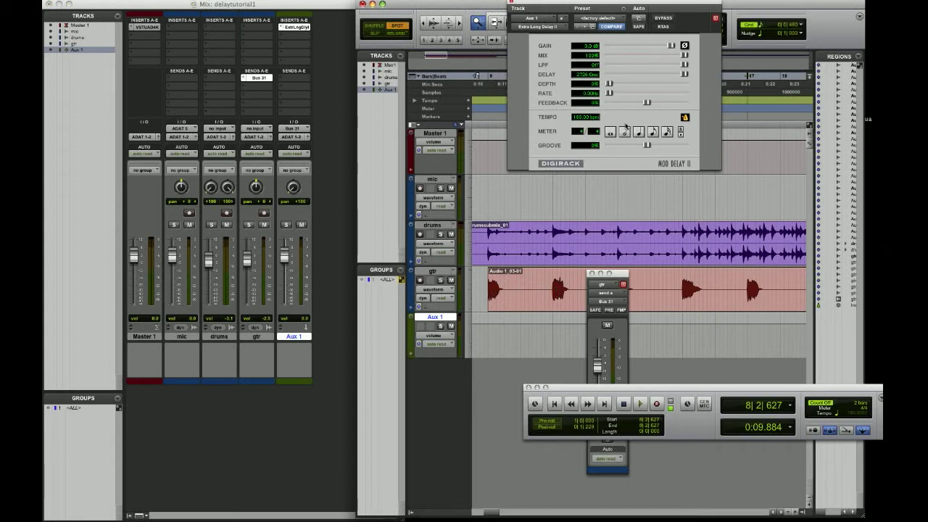
click(611, 131)
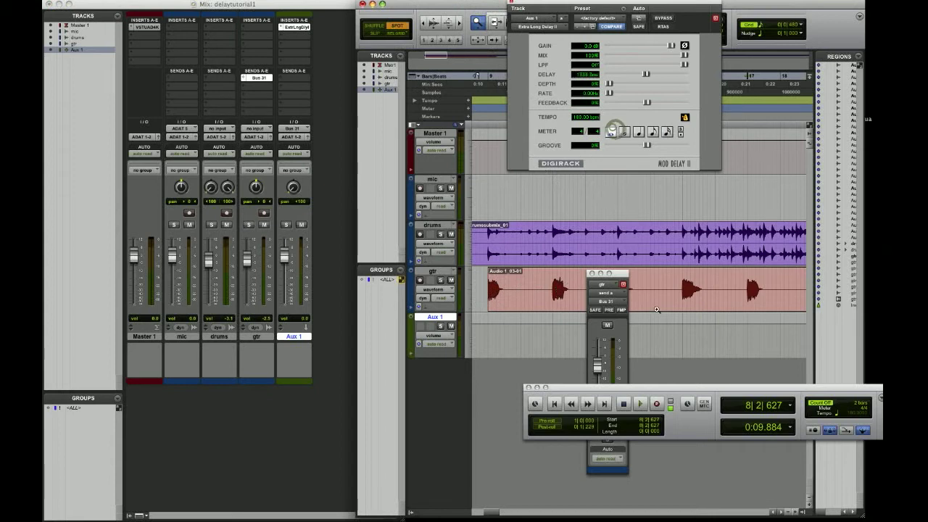
click(640, 404)
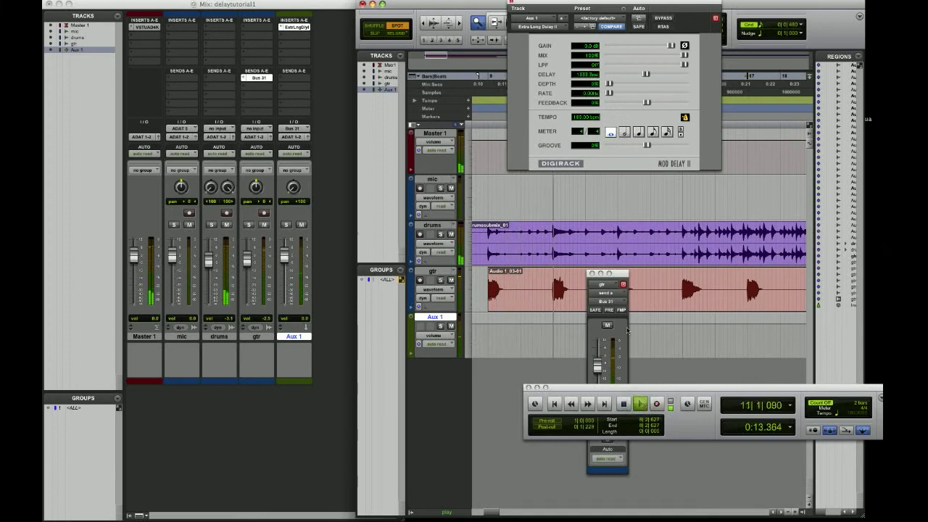
drag(617, 2, 809, 5)
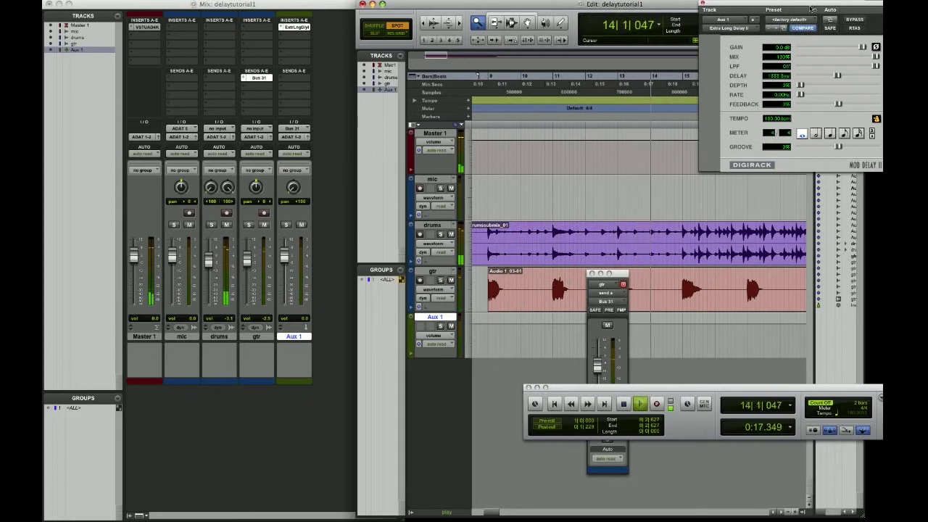
click(623, 404)
drag(809, 4, 771, 6)
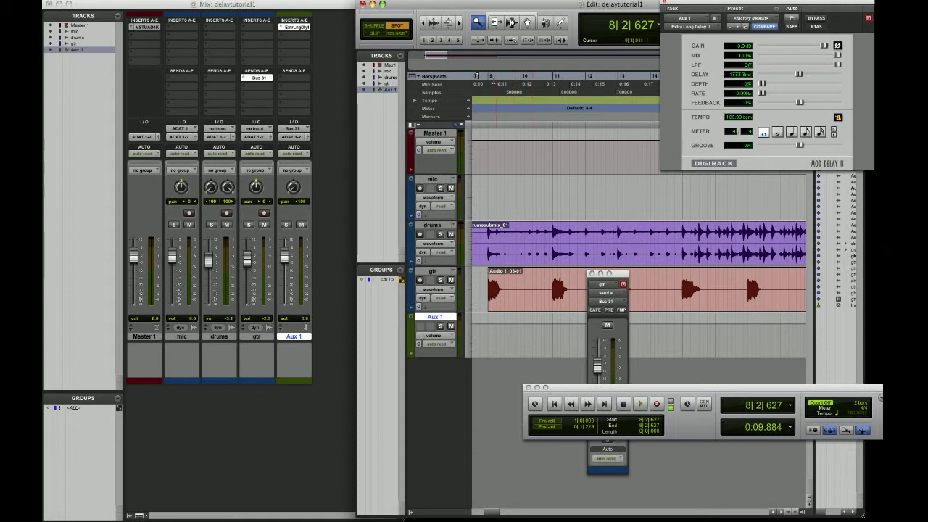
click(639, 403)
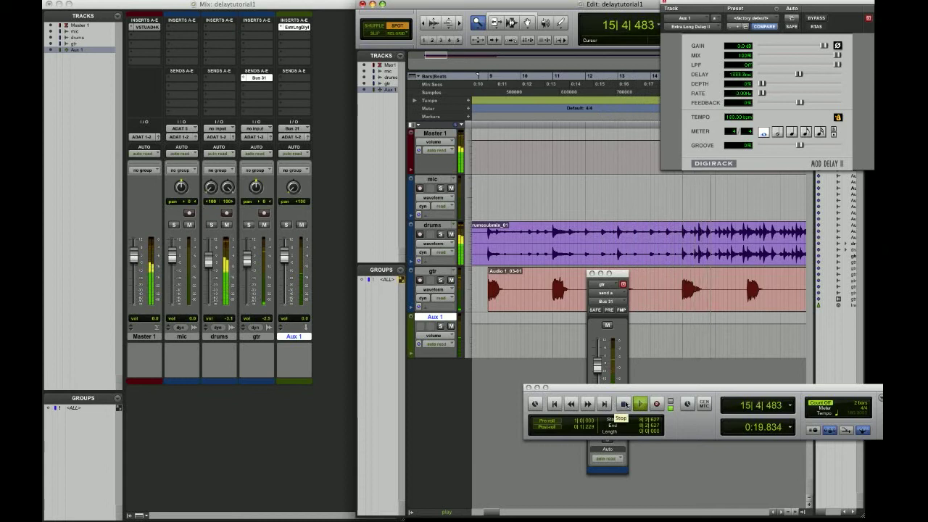
click(624, 403)
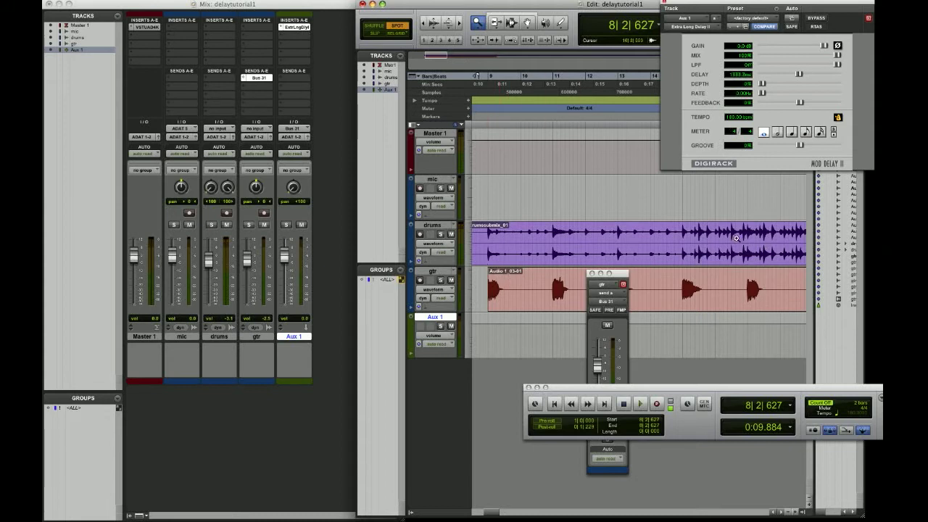
Step: Set the delay time to a half note and play back the session to hear it
click(777, 133)
click(639, 404)
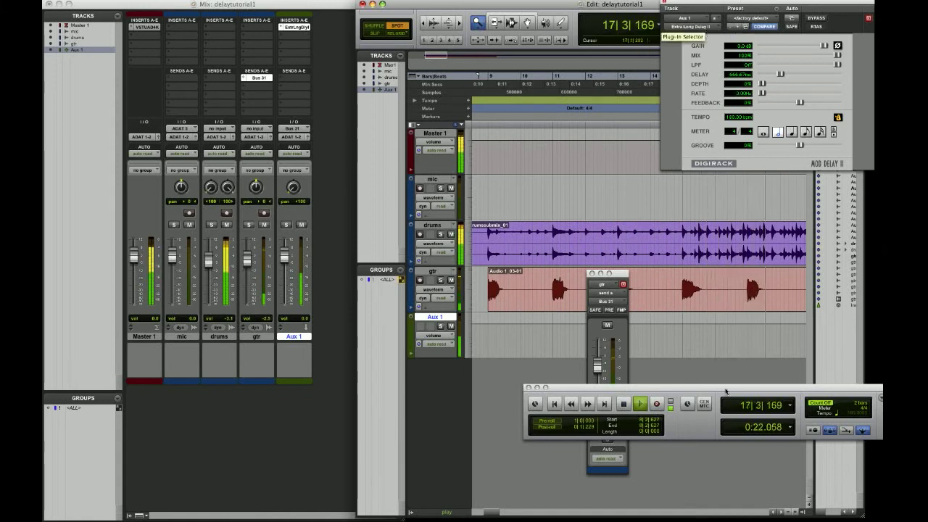
click(630, 406)
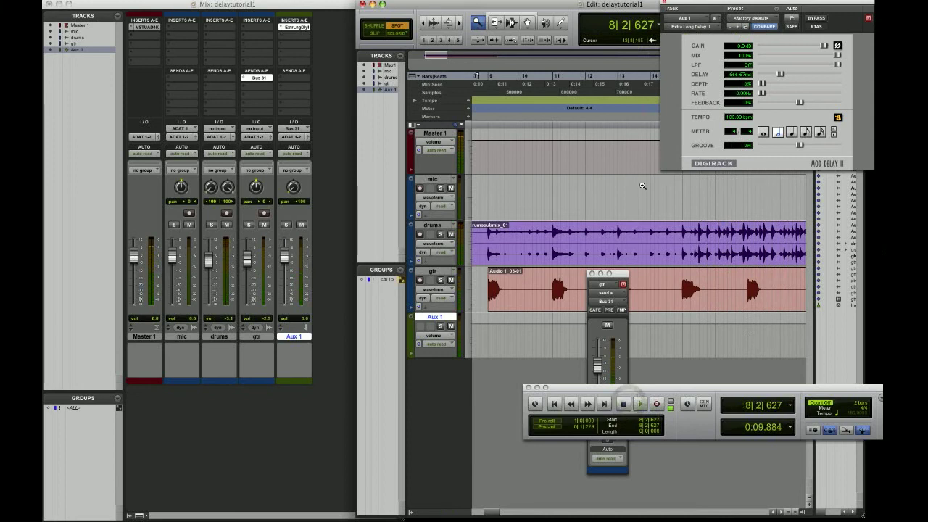
click(301, 81)
mouse_move(313, 102)
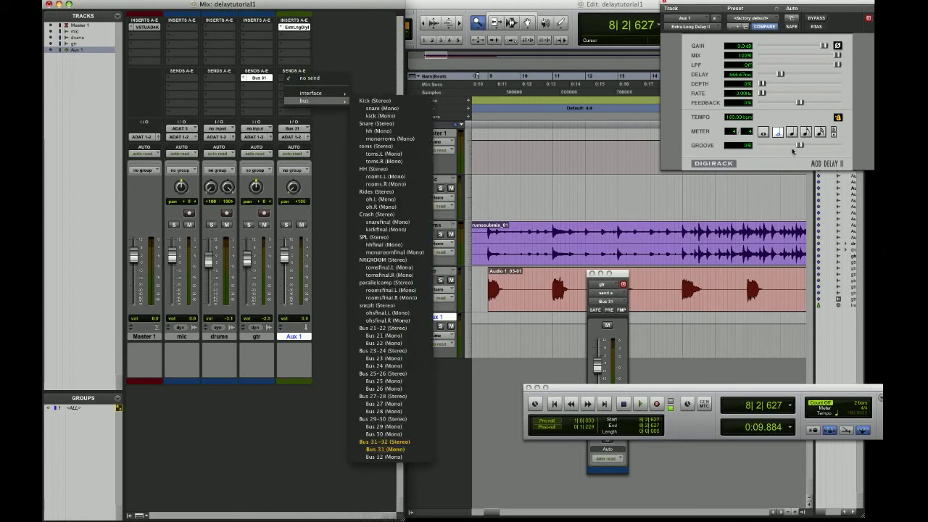
click(742, 180)
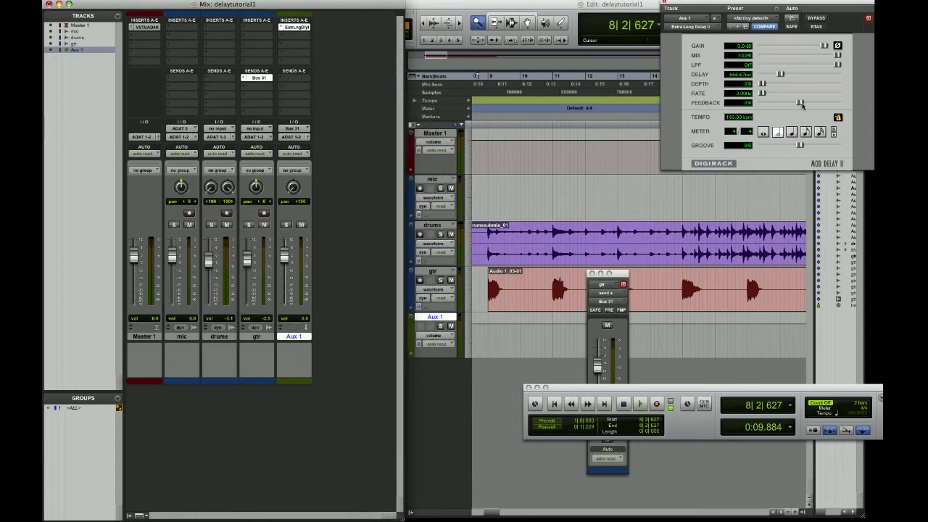
Step: Raise the delay feedback to about 40% and start playback to hear the repeats
drag(803, 104, 814, 102)
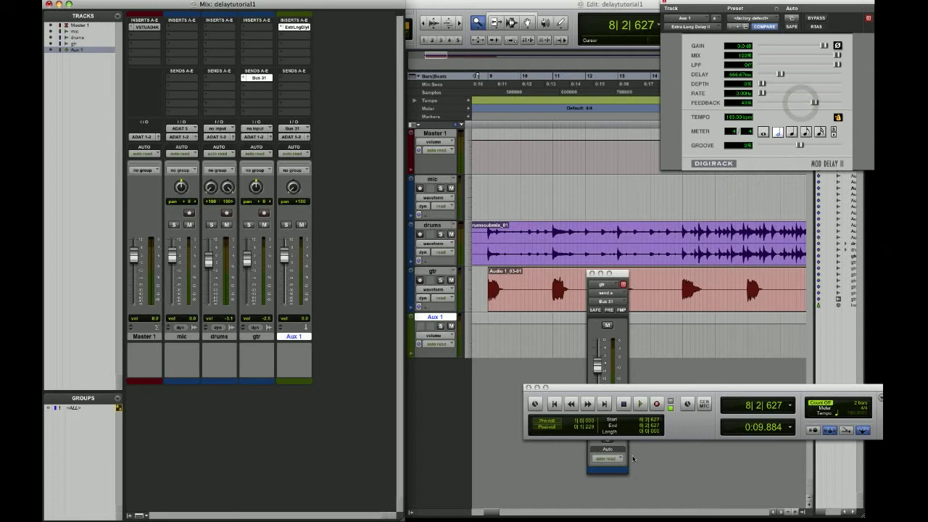
click(641, 403)
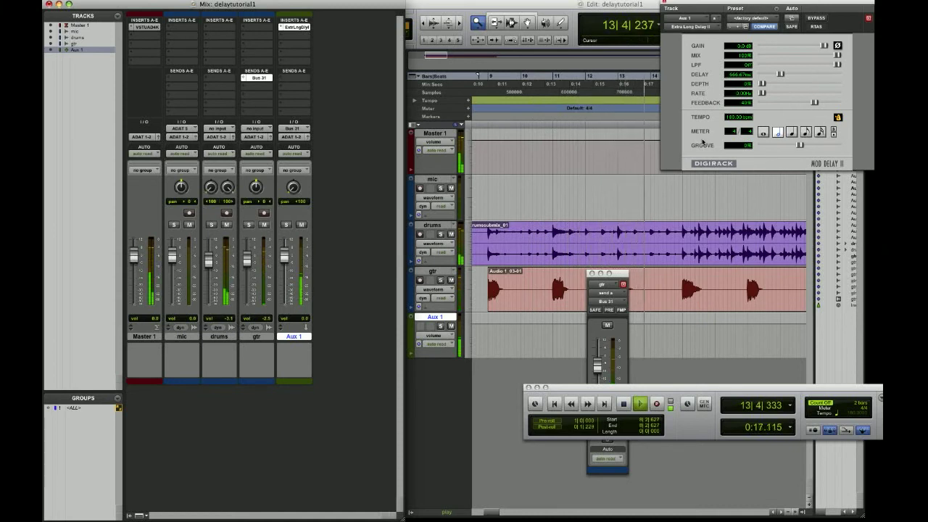
Step: Stop playback and set the delay feedback to 0%
click(625, 406)
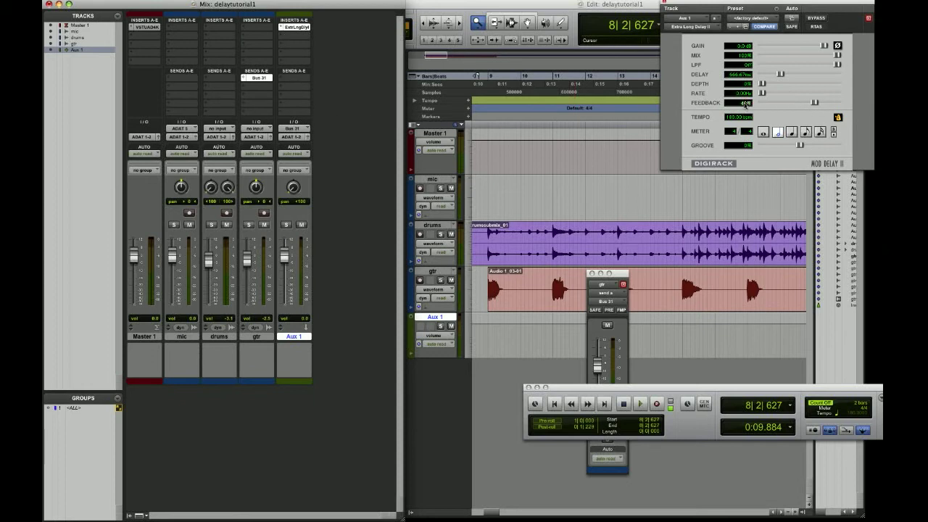
text(0)
key(Return)
Step: Add a send to Bus 31 on the Aux 1 track and raise its level to about -11 dB
click(303, 82)
mouse_move(320, 106)
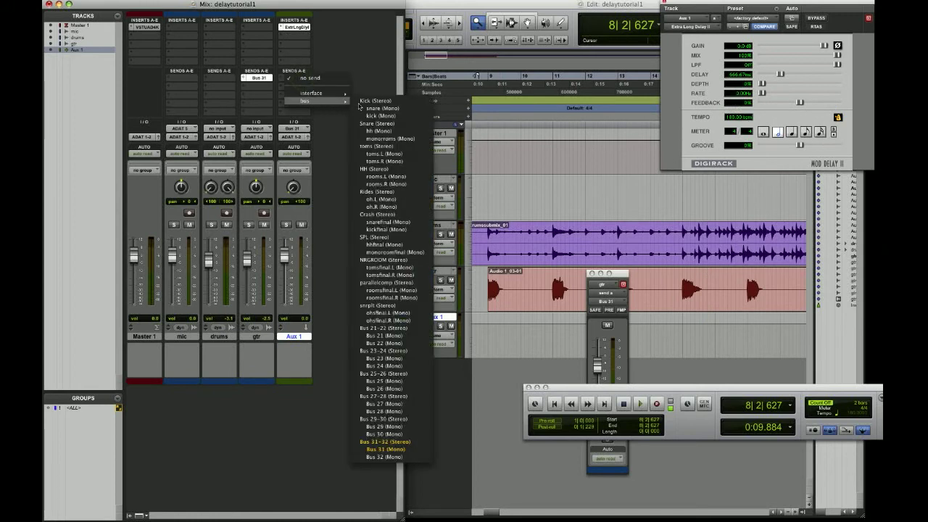
click(388, 449)
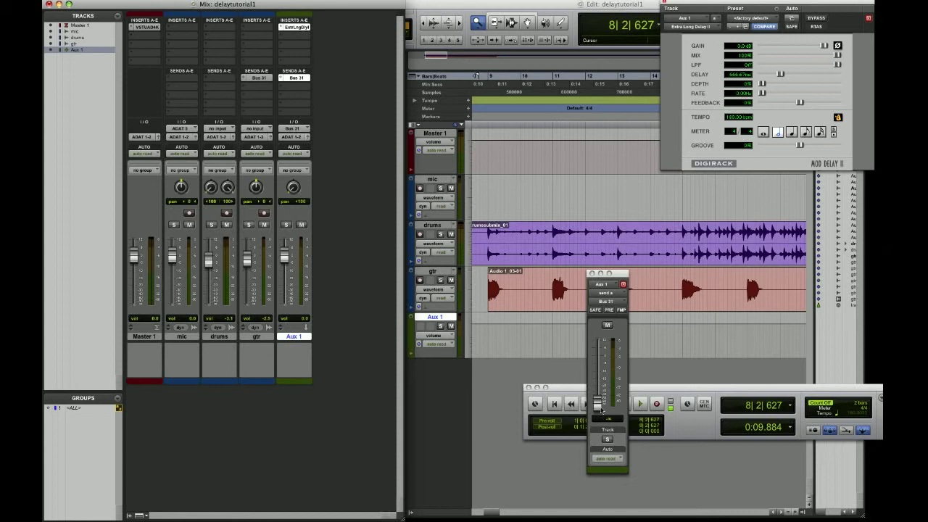
drag(599, 401, 606, 373)
Step: Play the session while raising the Aux 1 Bus 31 send level slightly further, and stop after hearing the repeats
key(space)
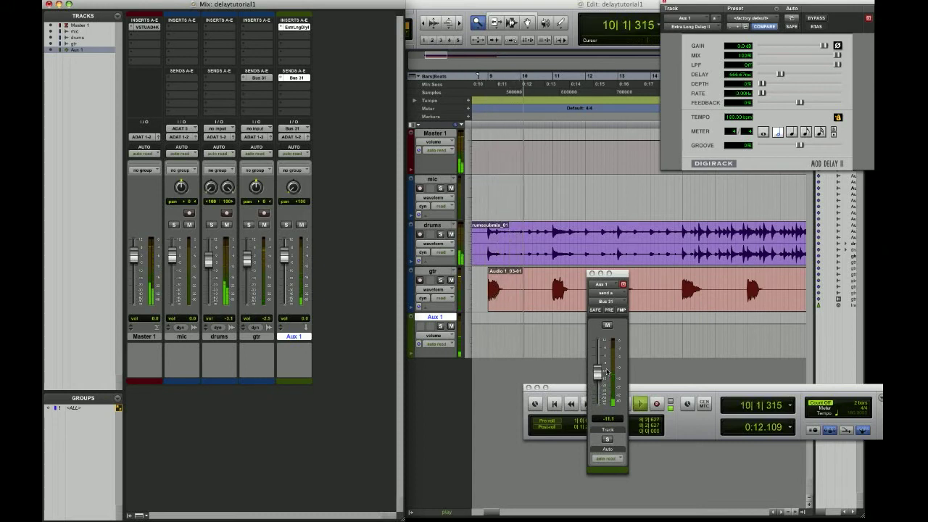
drag(598, 377, 599, 368)
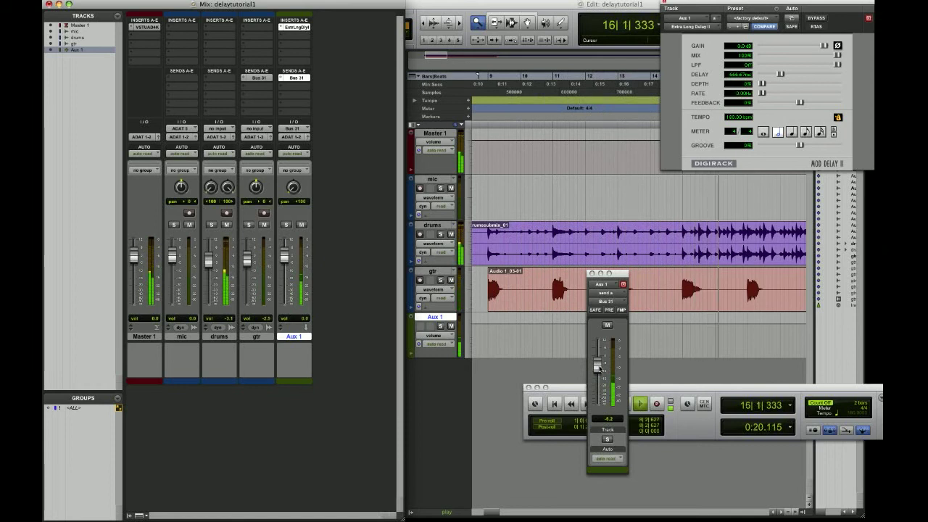
click(668, 391)
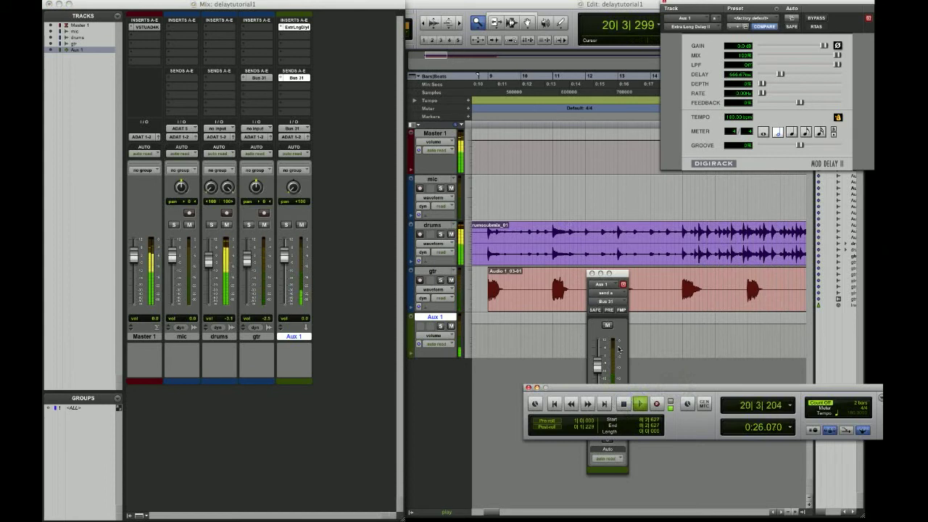
click(623, 405)
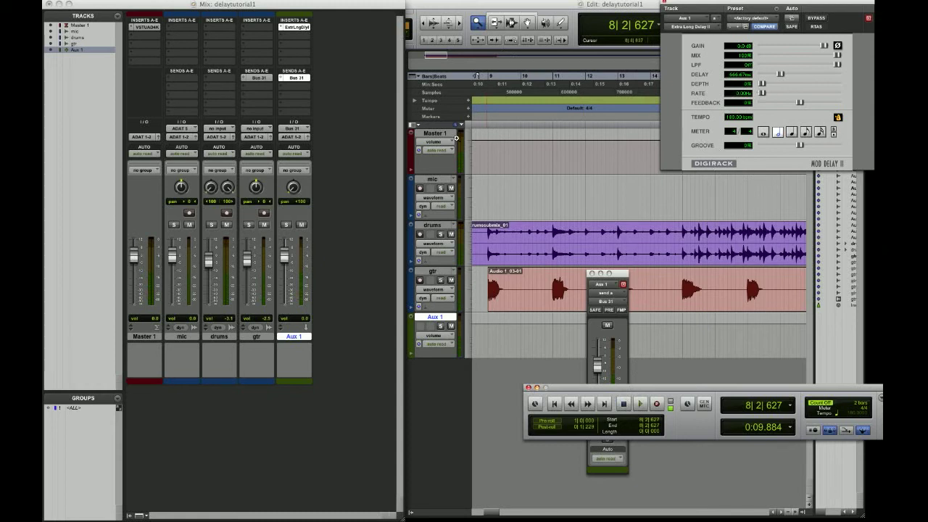
click(297, 39)
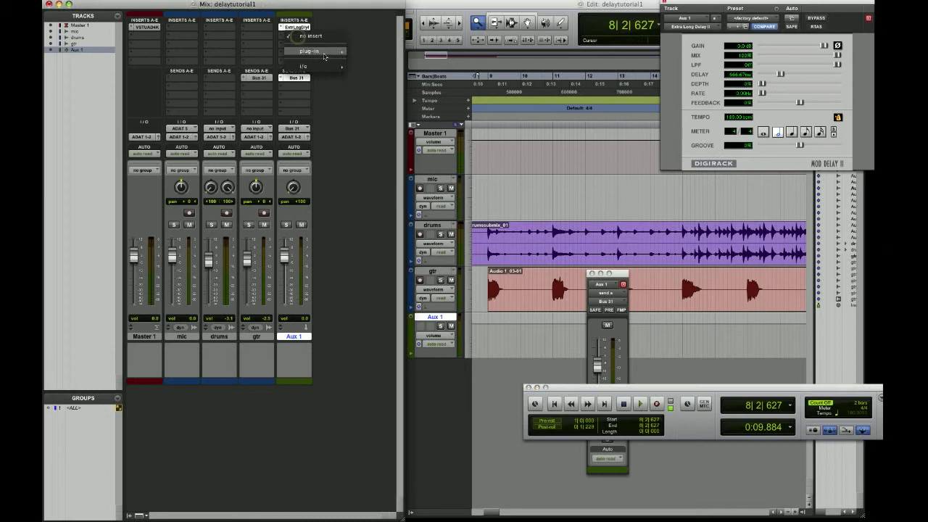
mouse_move(323, 52)
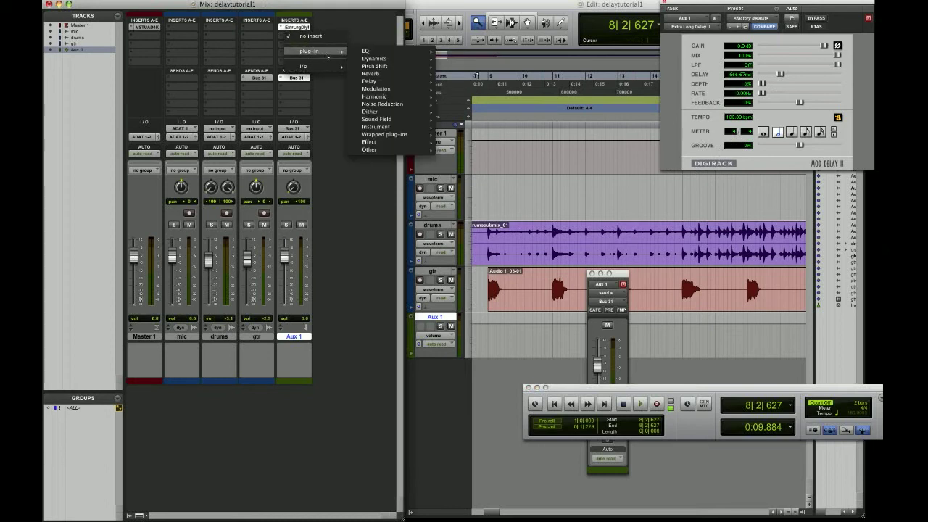
click(772, 4)
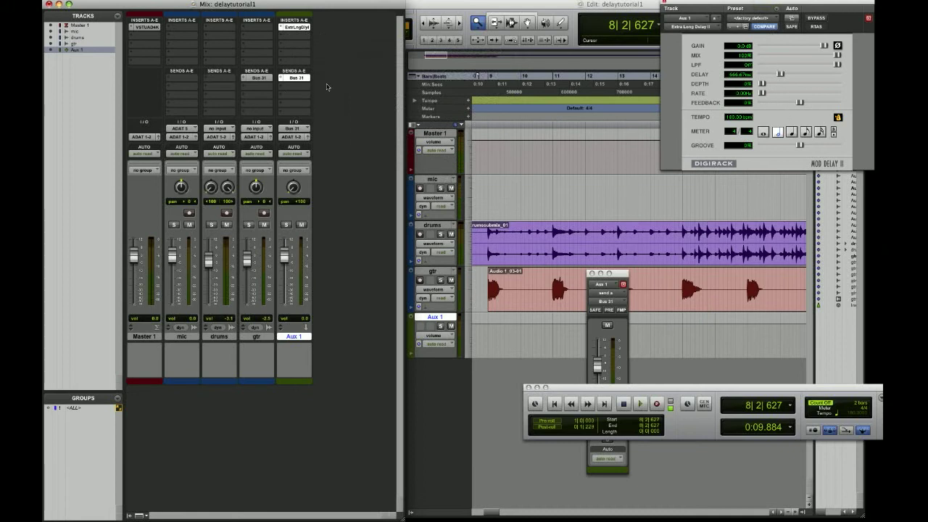
click(302, 39)
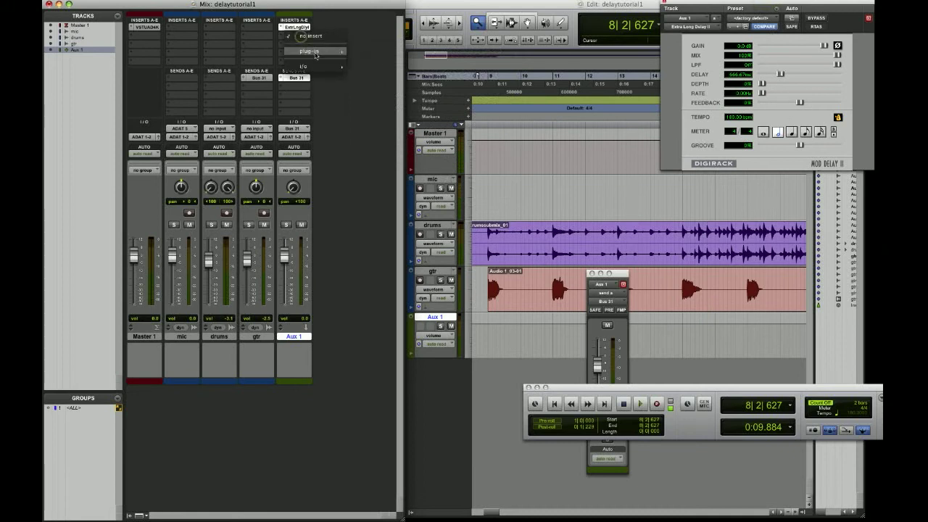
mouse_move(322, 51)
mouse_move(375, 52)
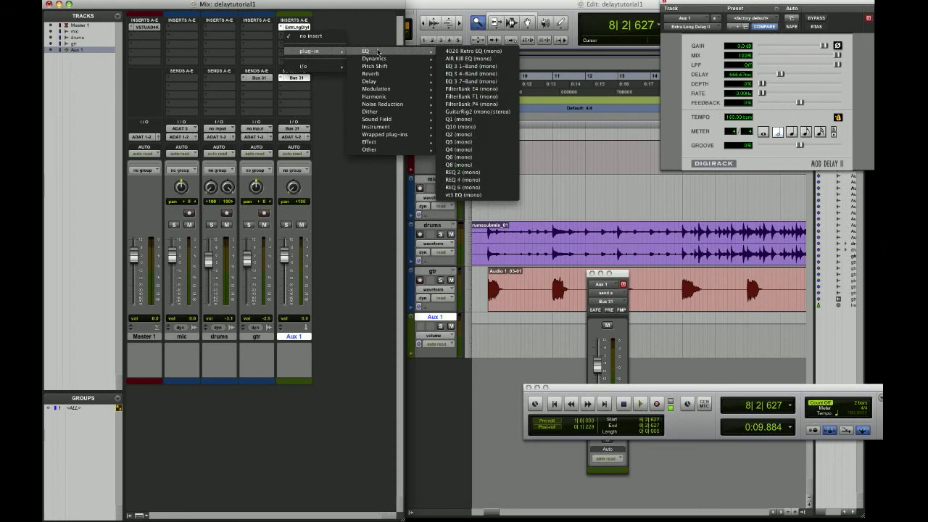
click(336, 126)
click(296, 78)
click(295, 77)
Step: Insert the mono FilterBank E4 equalizer on Aux 1 in the slot below the delay
click(303, 42)
mouse_move(319, 52)
mouse_move(371, 51)
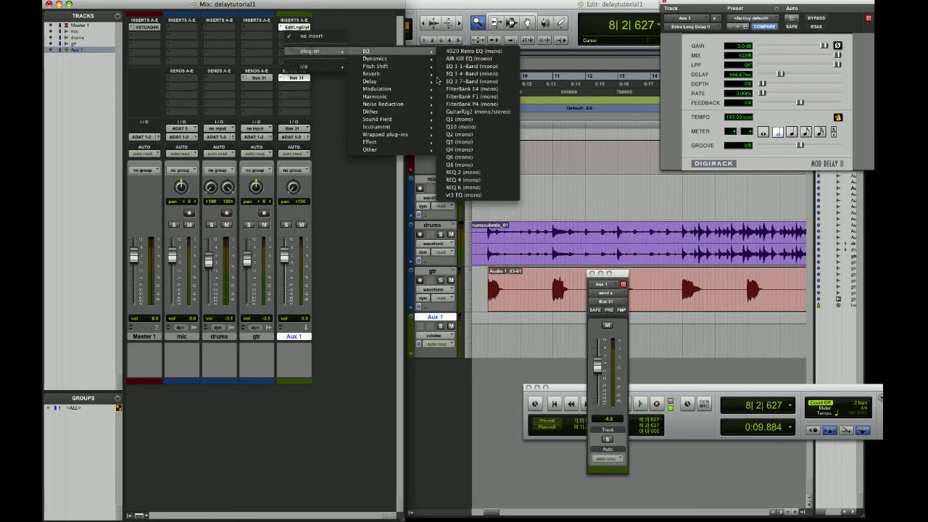
click(460, 94)
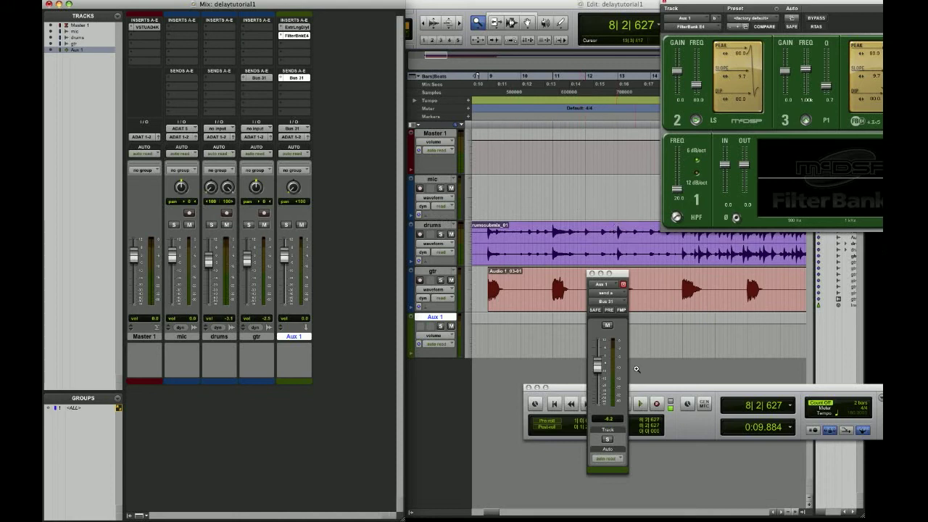
Step: Enable the FilterBank high-pass filter and set it to about 311 Hz with a 12 dB/oct slope
click(642, 406)
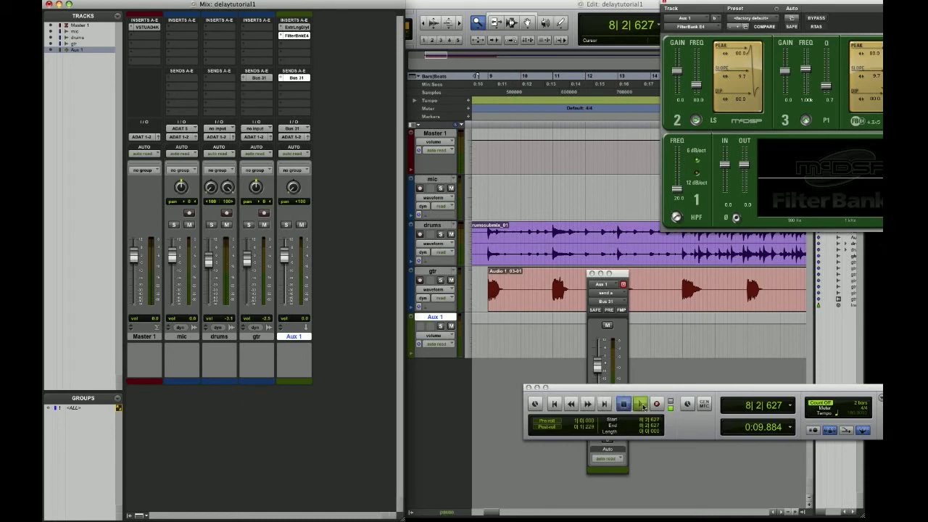
click(677, 217)
click(623, 404)
drag(676, 189, 681, 172)
click(695, 175)
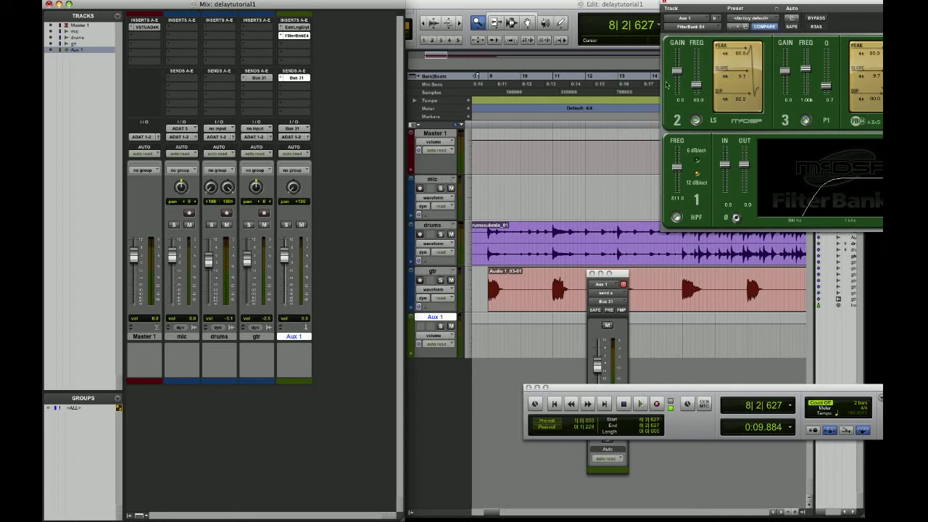
Step: Boost EQ bands 2 and 3 by about 3.1 dB at 1.54 kHz and 4.01 kHz, with band 3 Q at 1.0, and audition the result
drag(696, 89, 697, 74)
mouse_move(697, 74)
mouse_down()
mouse_move(698, 60)
mouse_move(679, 70)
mouse_up()
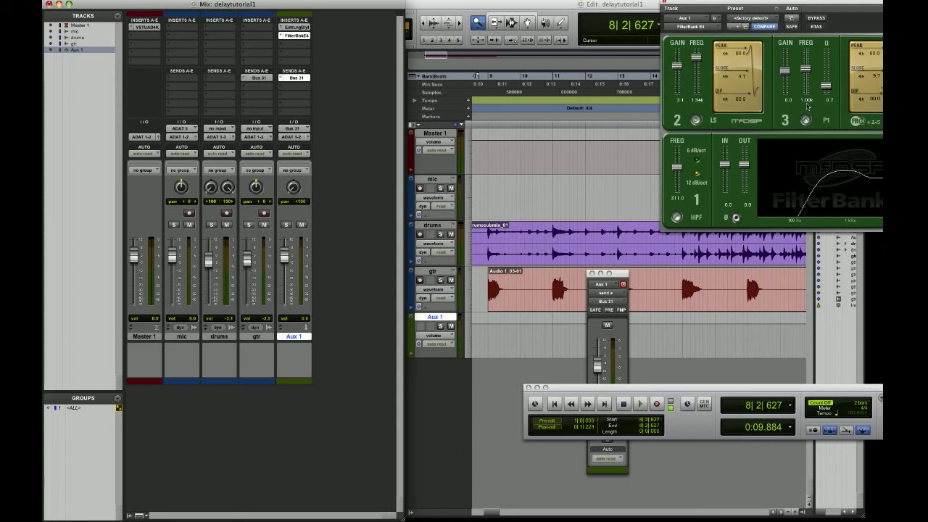
drag(808, 71, 826, 83)
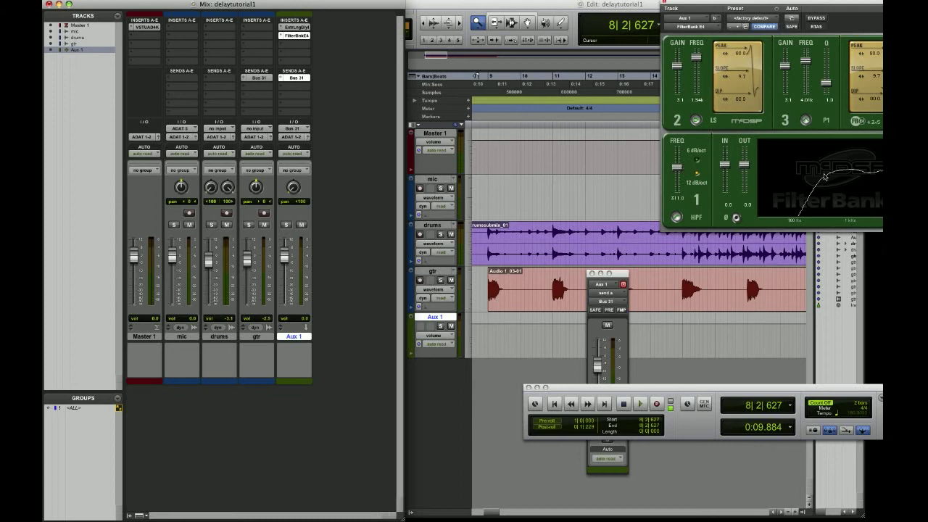
click(640, 409)
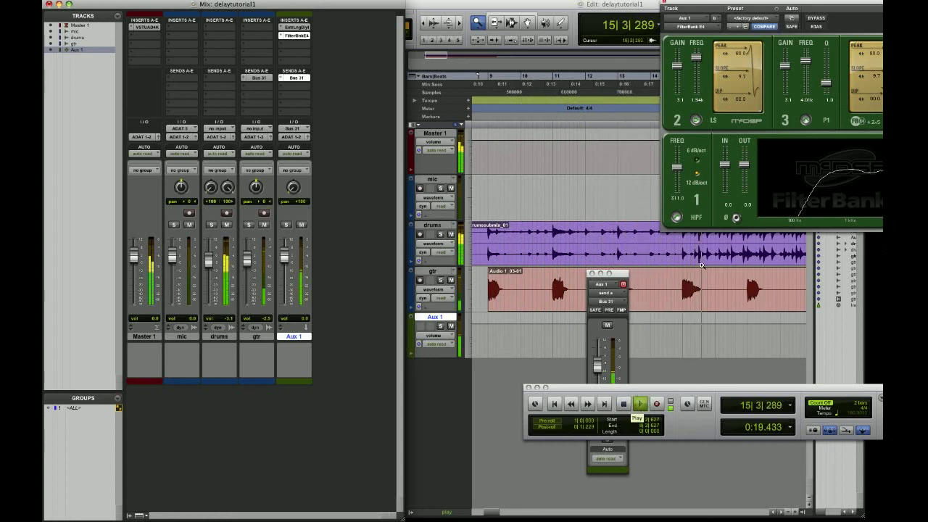
click(624, 405)
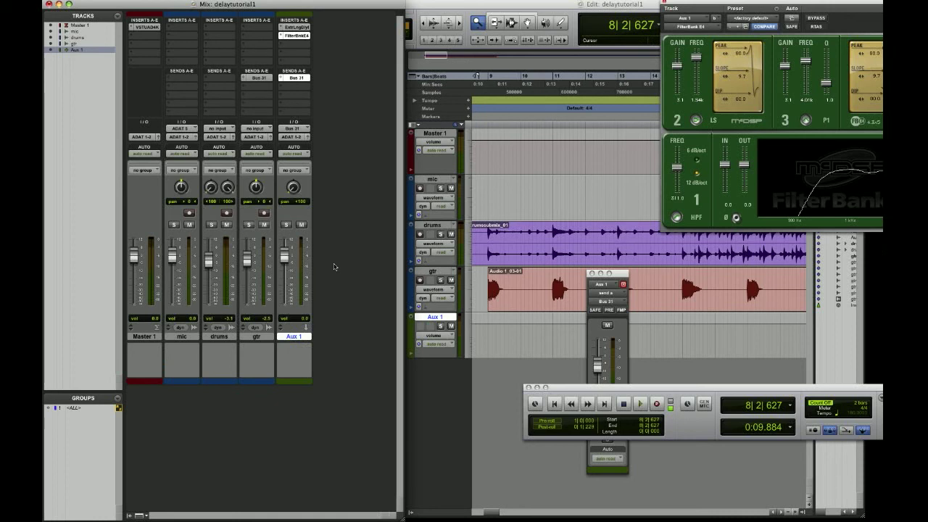
Step: Replace the FilterBank E4 insert on Aux 1 with the mono AIR Flanger
click(280, 41)
mouse_move(308, 35)
mouse_move(373, 44)
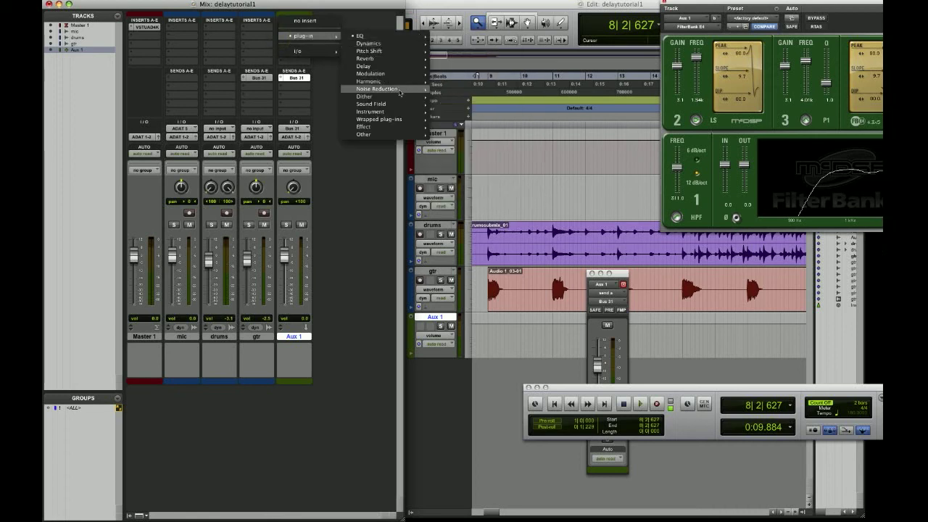
mouse_move(380, 82)
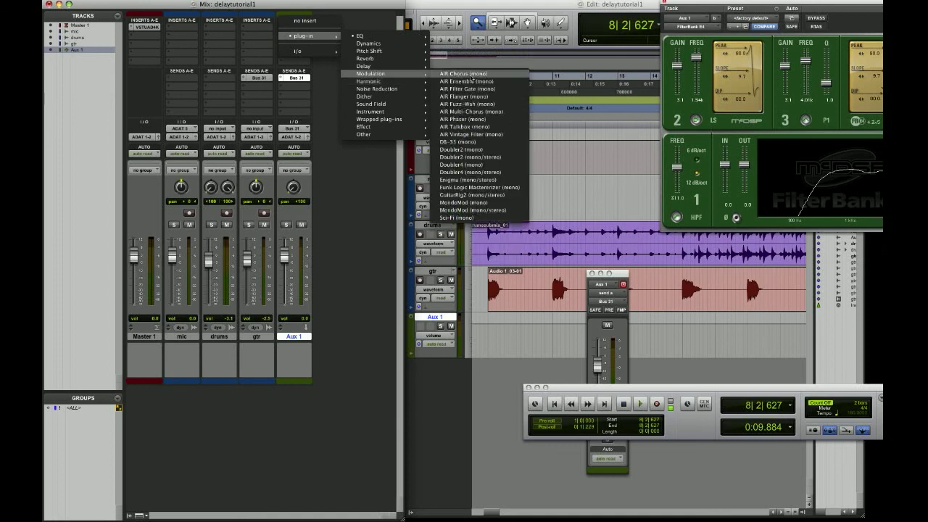
click(479, 99)
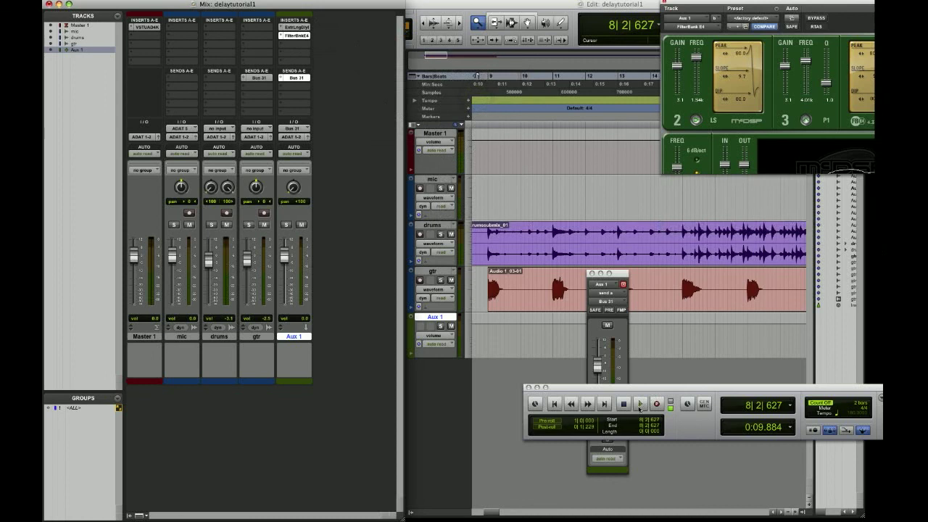
Step: Play the session to hear the flanged repeats while browsing the AIR Flanger presets, keeping the factory default
click(639, 405)
click(746, 17)
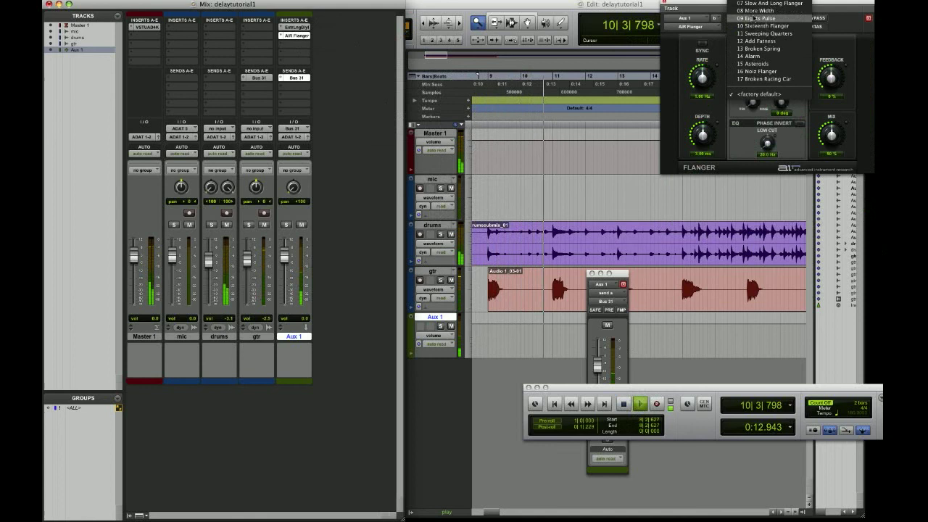
scroll(760, 15, up, 3)
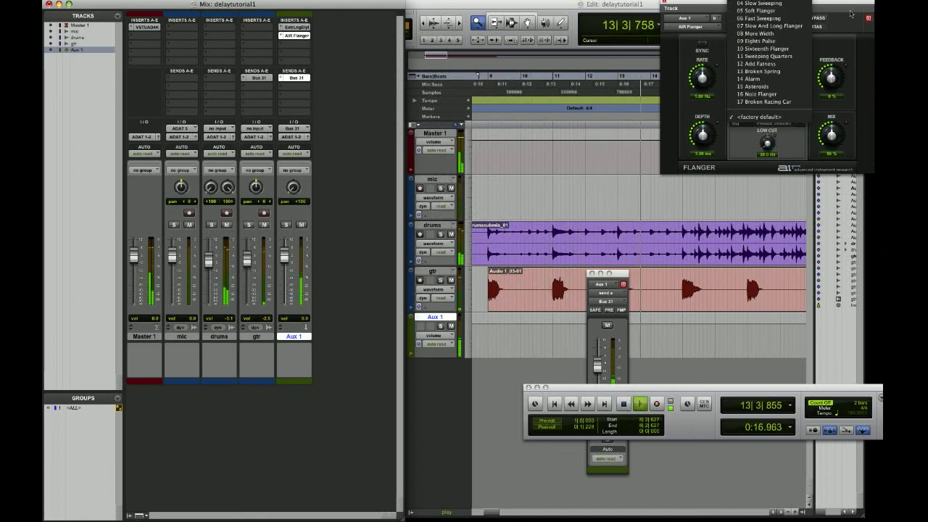
scroll(768, 22, up, 2)
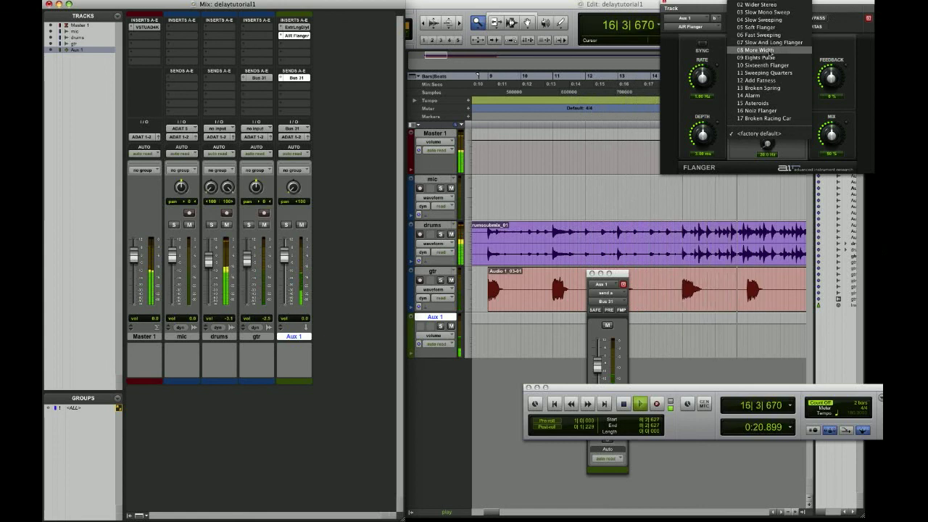
click(683, 11)
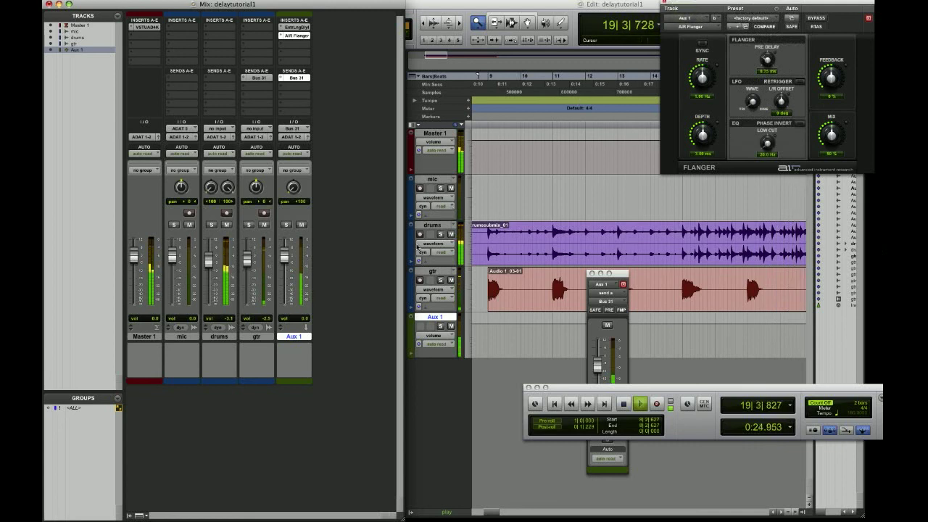
click(627, 405)
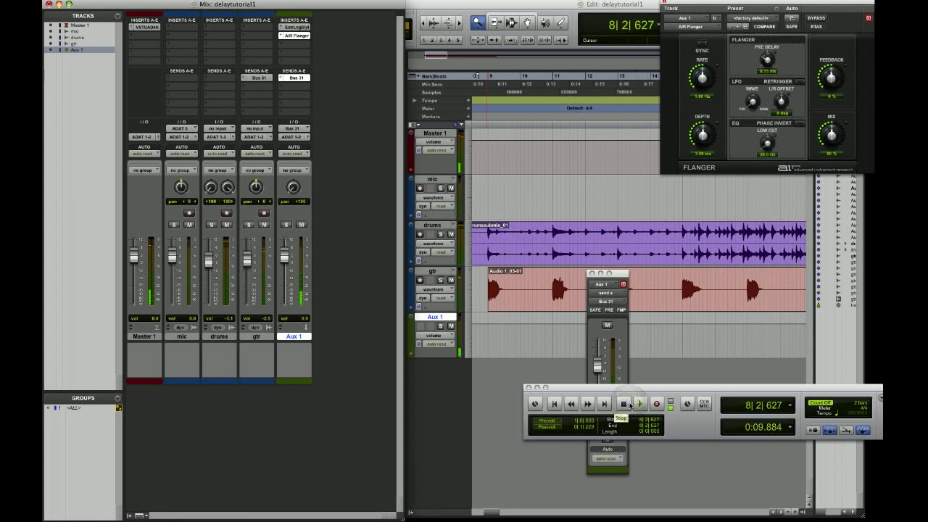